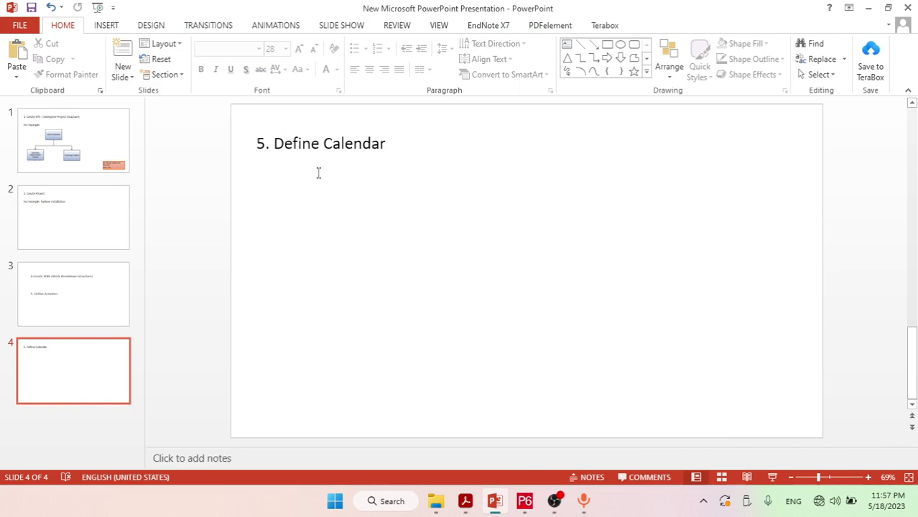
Switch from PowerPoint to the Turbine Installation project schedule in Primavera P6.
{"action": "left_click", "coordinate": [525, 503]}
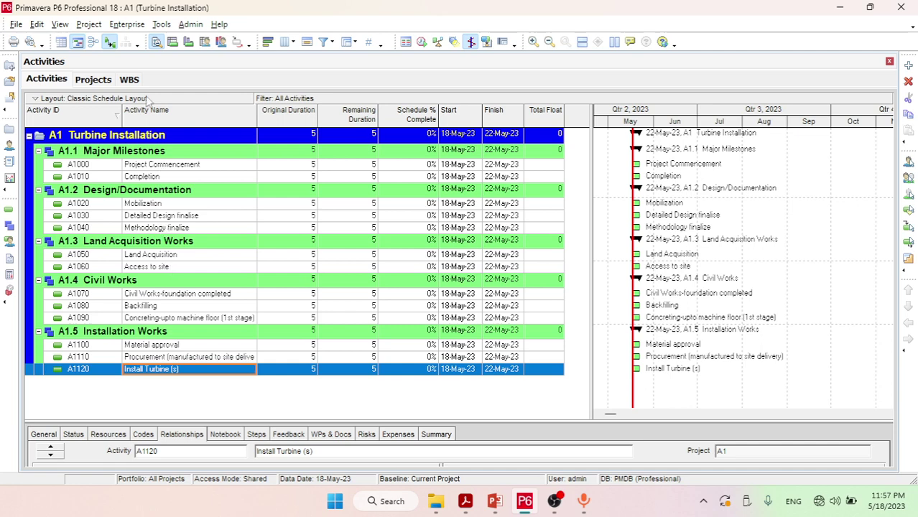
Open the global calendars list from the Enterprise menu.
{"action": "left_click", "coordinate": [129, 25]}
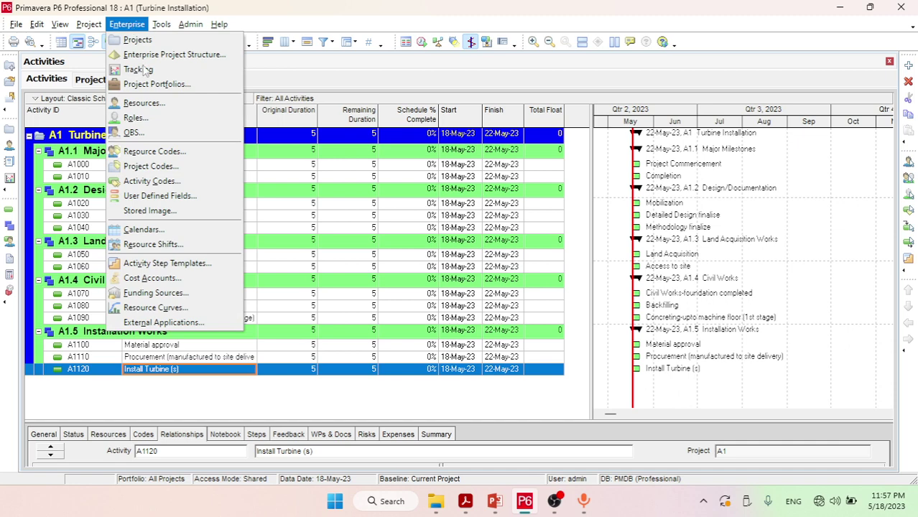
{"action": "left_click", "coordinate": [143, 230]}
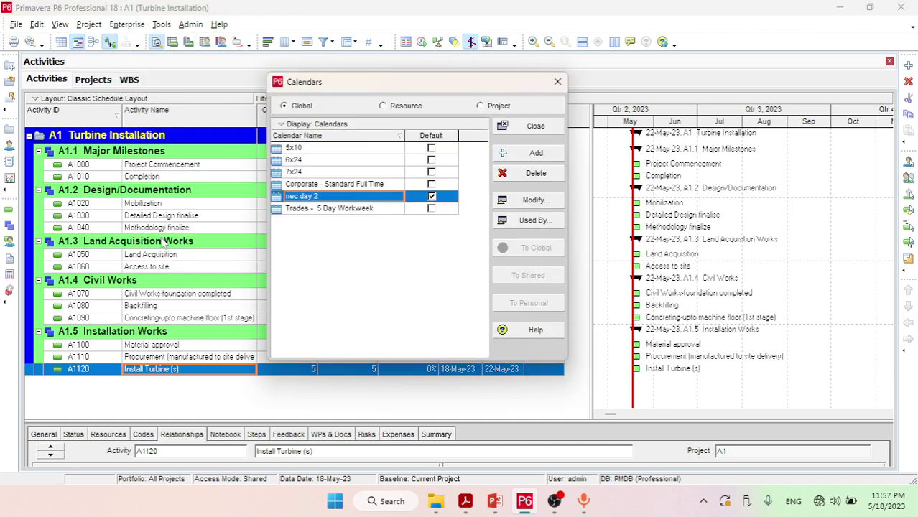
Add a global calendar copied from Trades - 5 Day Workweek and name it 'Turbine Calendar'.
{"action": "left_click", "coordinate": [533, 157]}
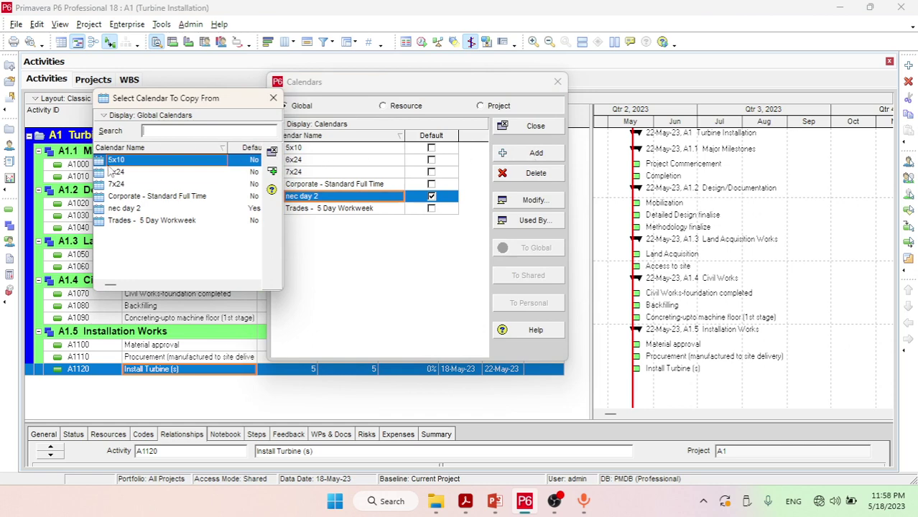
{"action": "double_click", "coordinate": [124, 222]}
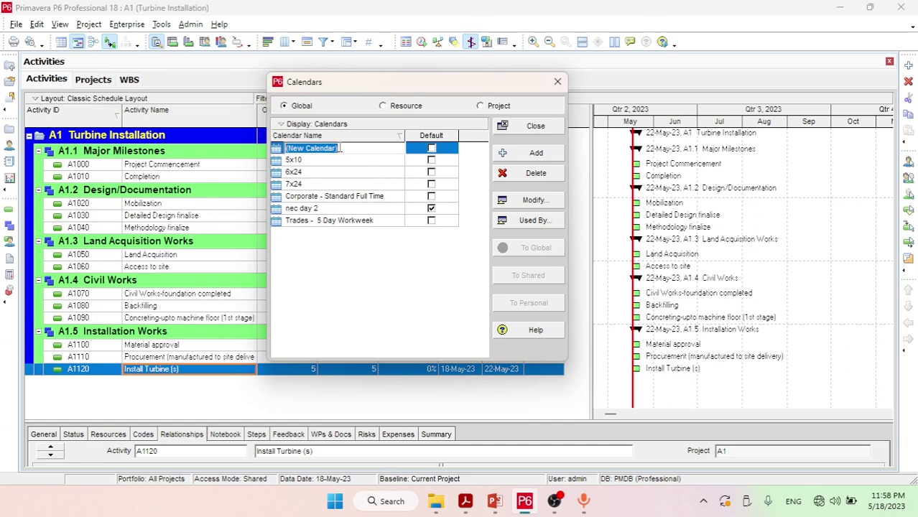
{"action": "key", "text": "BackSpace"}
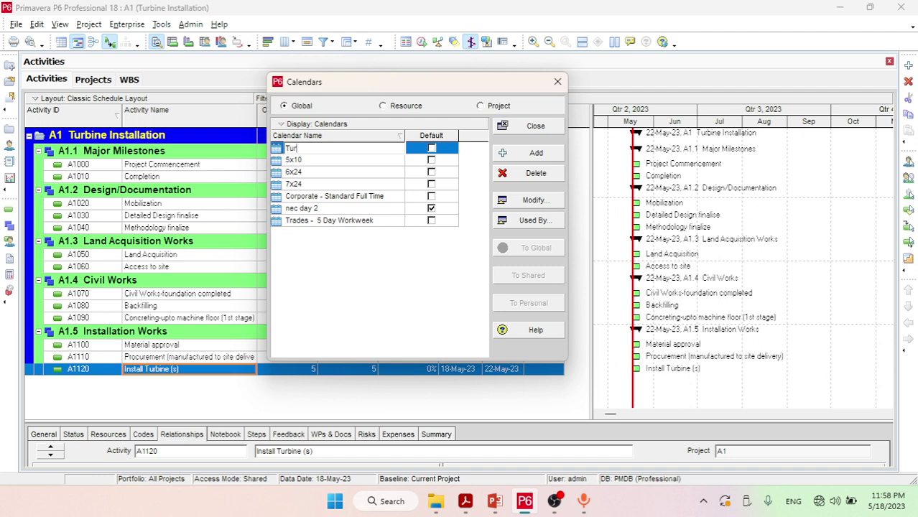
{"action": "type", "text": "ine Calendar"}
{"action": "left_click", "coordinate": [370, 265]}
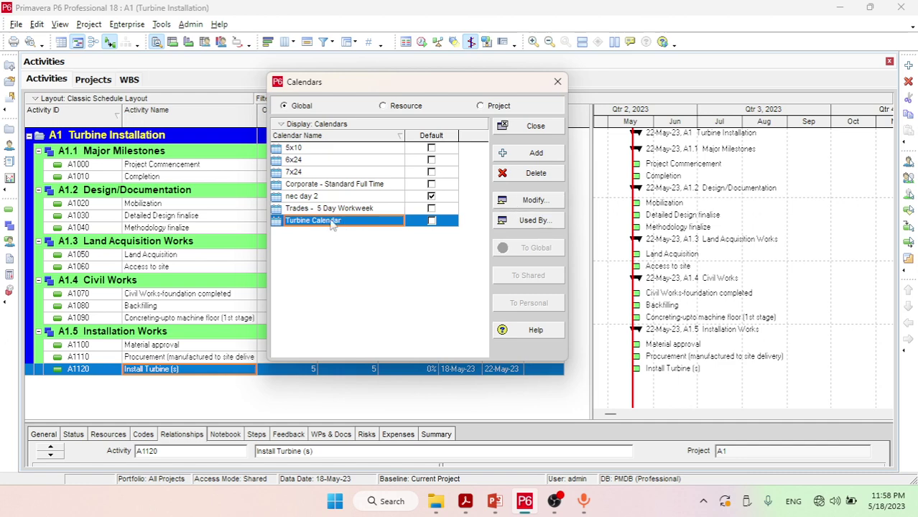
Modify Turbine Calendar and open its Workweek standard weekly hours.
{"action": "left_click", "coordinate": [528, 206]}
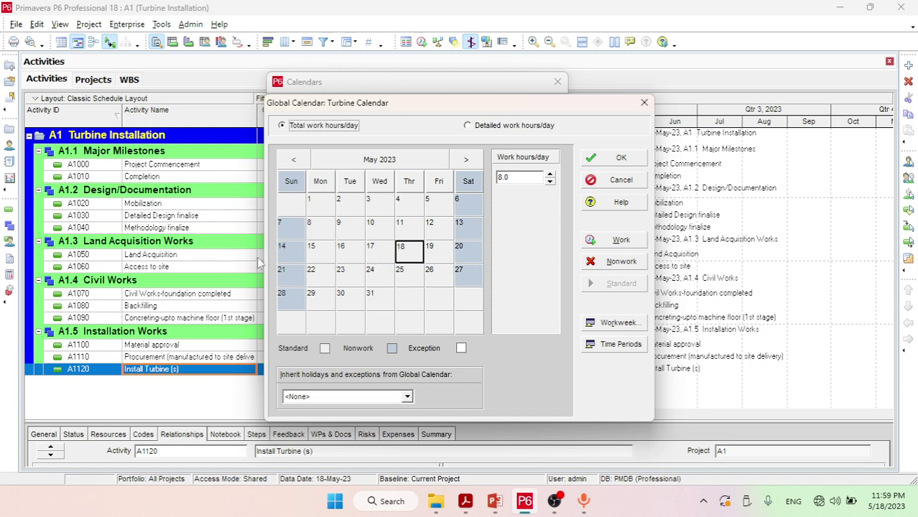
{"action": "left_click", "coordinate": [362, 262]}
{"action": "left_click", "coordinate": [350, 226]}
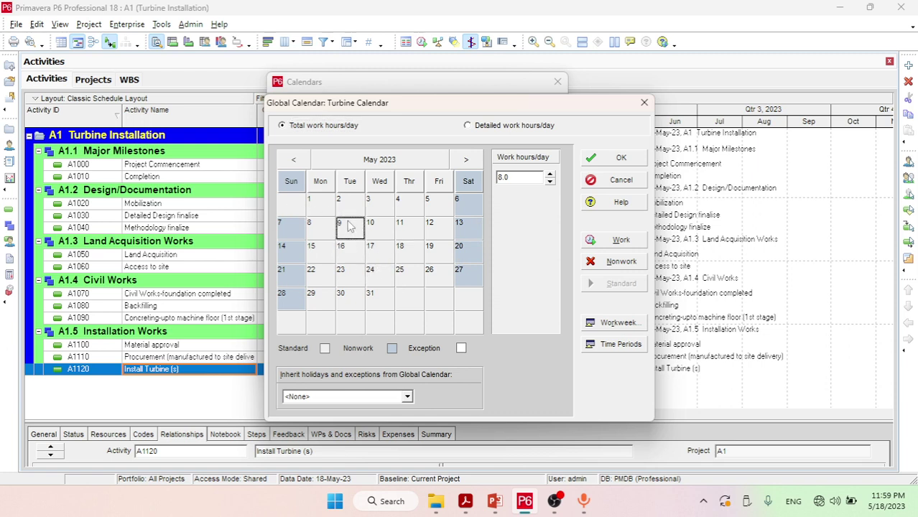
{"action": "left_click", "coordinate": [614, 325]}
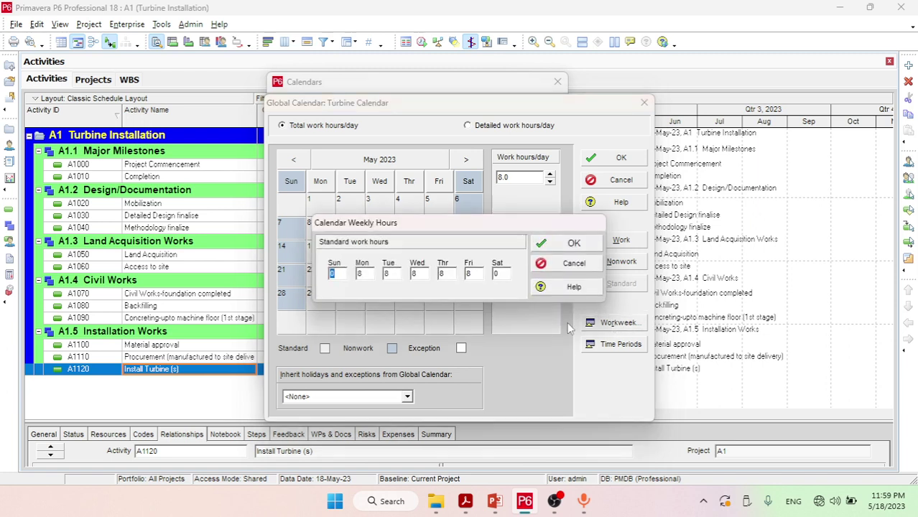
Set Sunday and Saturday to 8 work hours so all seven days are workdays.
{"action": "left_click", "coordinate": [332, 274]}
{"action": "type", "text": "8"}
{"action": "left_click", "coordinate": [569, 246]}
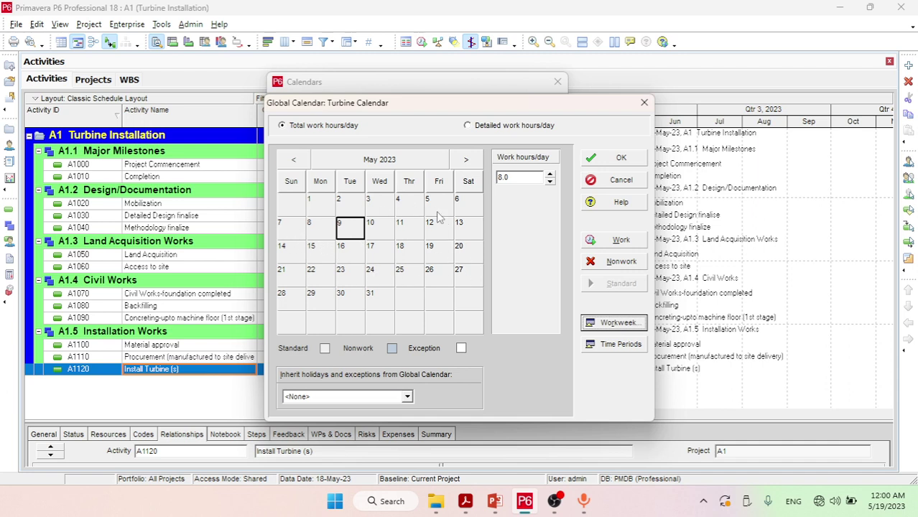
{"action": "left_click", "coordinate": [473, 164]}
{"action": "left_click", "coordinate": [472, 162]}
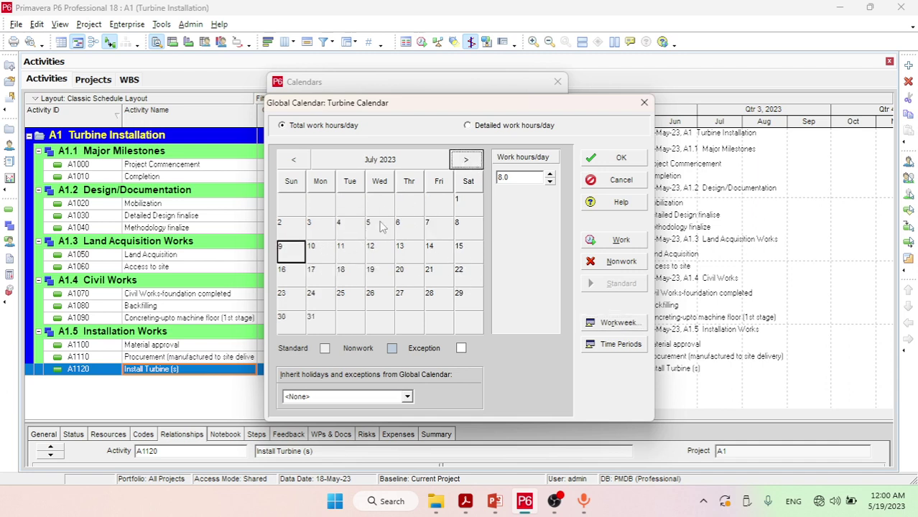
{"action": "left_click", "coordinate": [299, 166]}
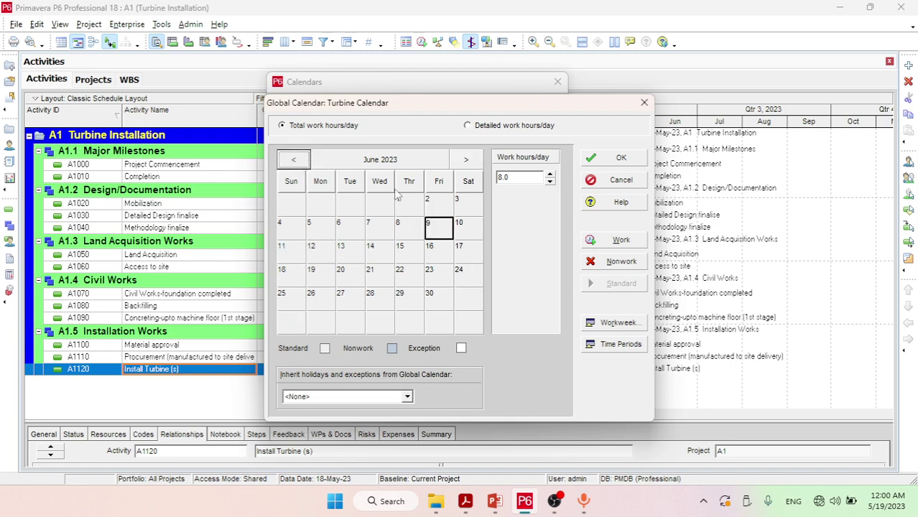
{"action": "left_click", "coordinate": [296, 164]}
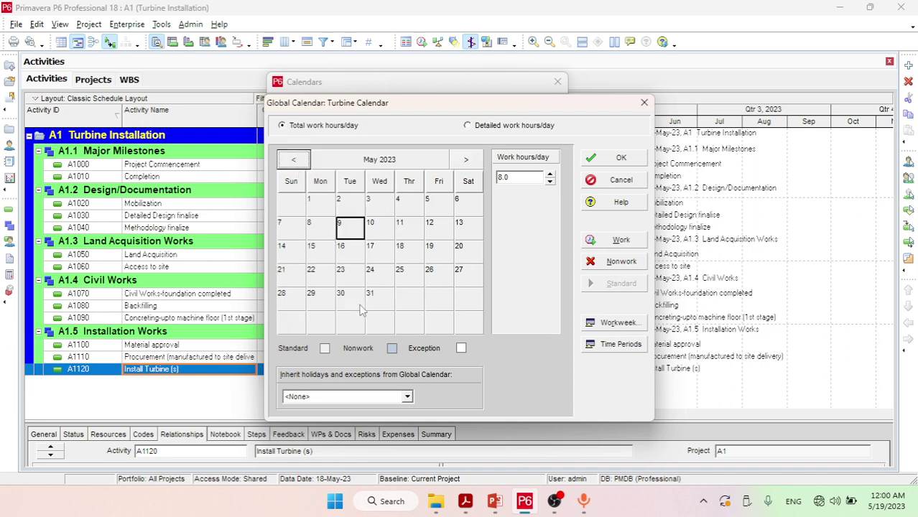
{"action": "left_click", "coordinate": [465, 163]}
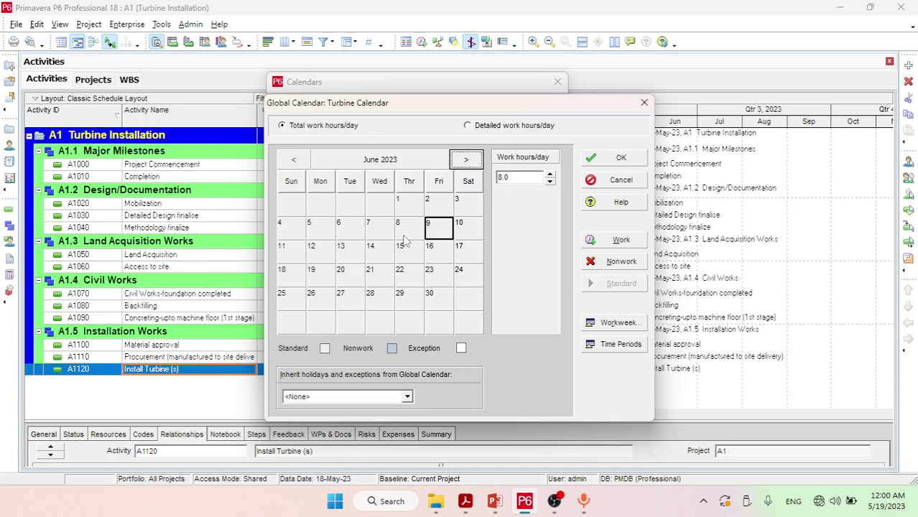
{"action": "left_click", "coordinate": [294, 160]}
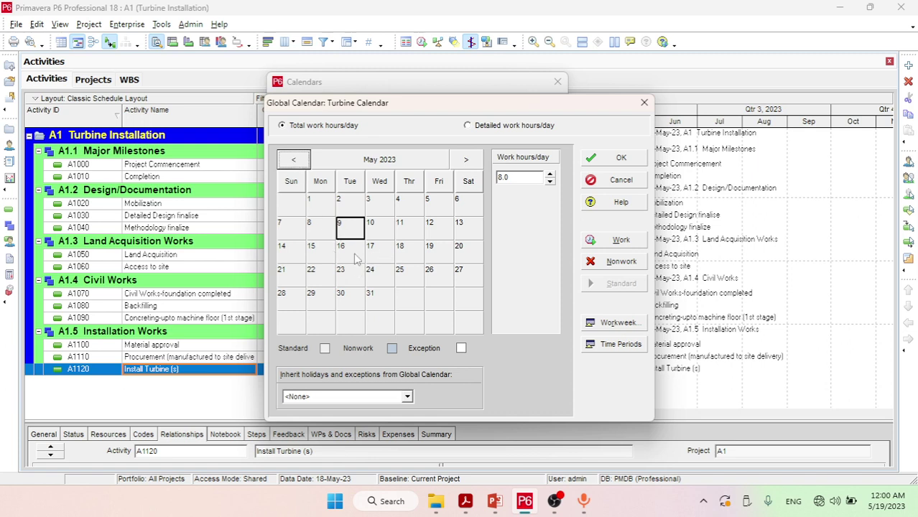
{"action": "left_click", "coordinate": [387, 248]}
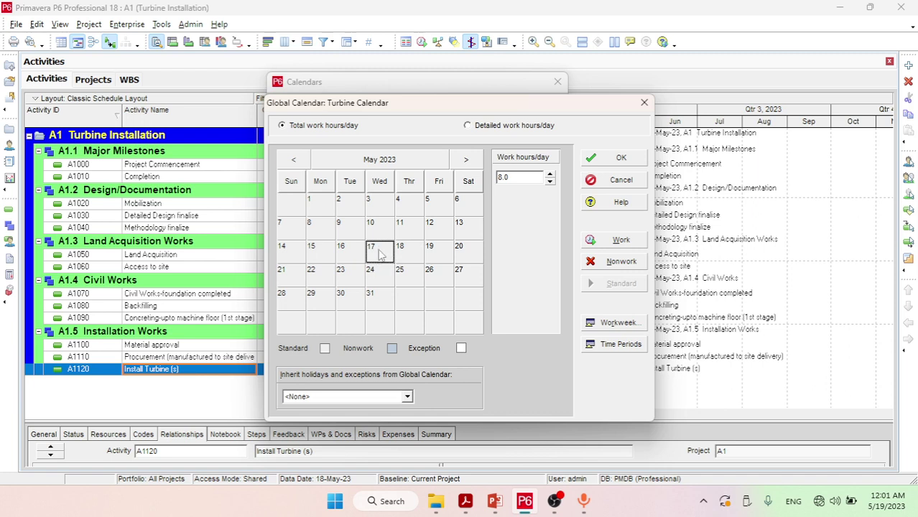
Mark Wednesday 17 May 2023 as a nonworking day and save the Turbine Calendar changes.
{"action": "left_click", "coordinate": [380, 271]}
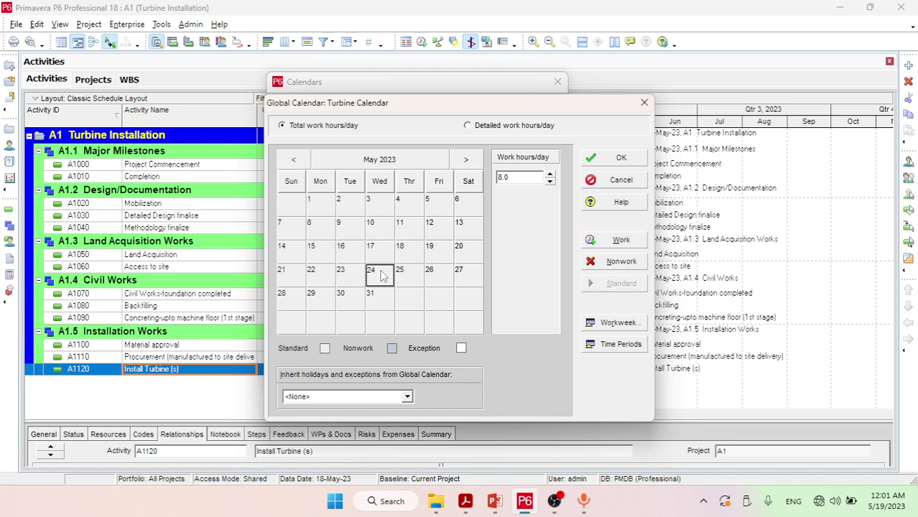
{"action": "left_click", "coordinate": [373, 258]}
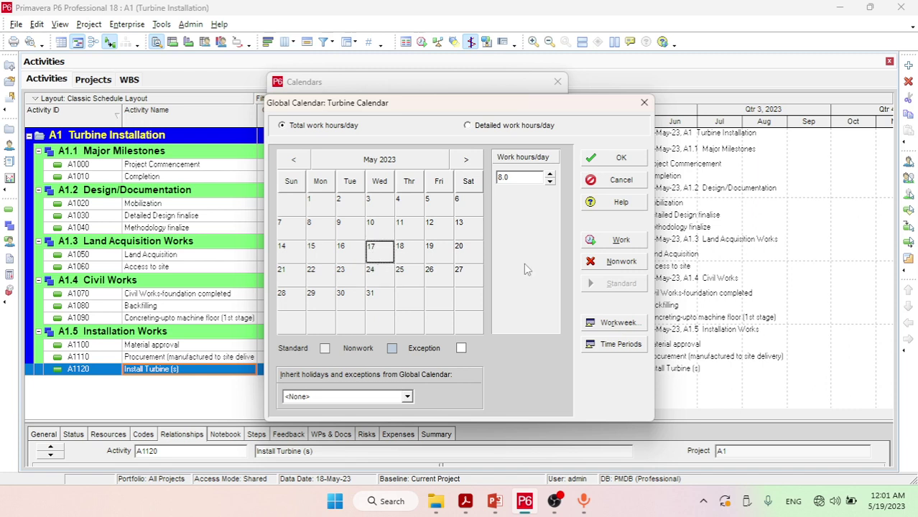
{"action": "left_click", "coordinate": [617, 263]}
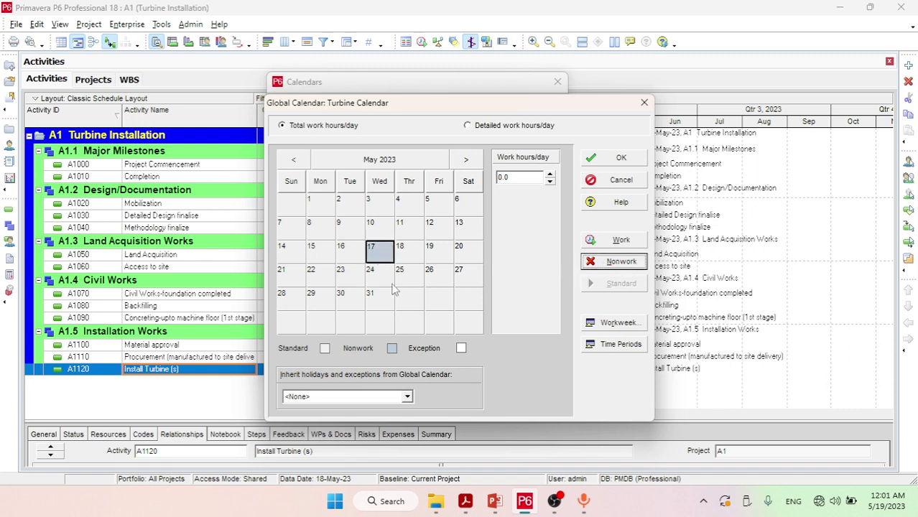
{"action": "left_click", "coordinate": [349, 257]}
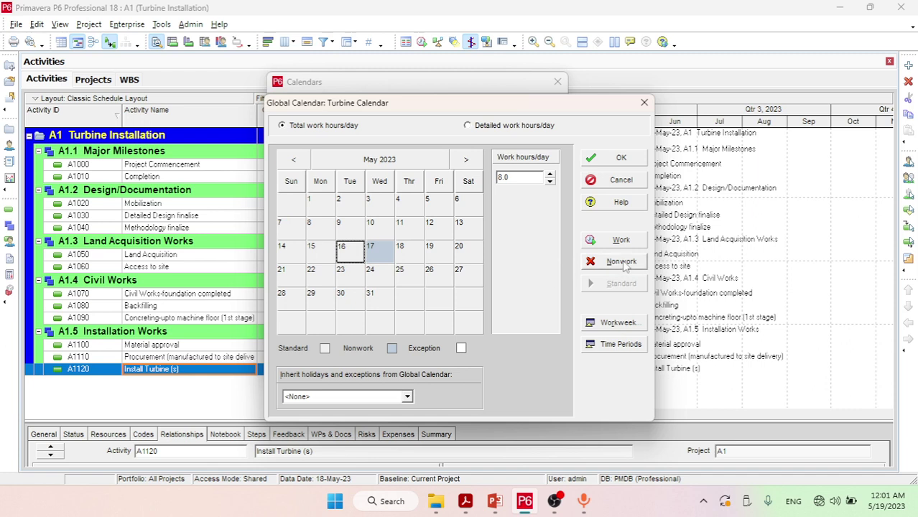
{"action": "left_click", "coordinate": [377, 251]}
{"action": "left_click", "coordinate": [379, 284]}
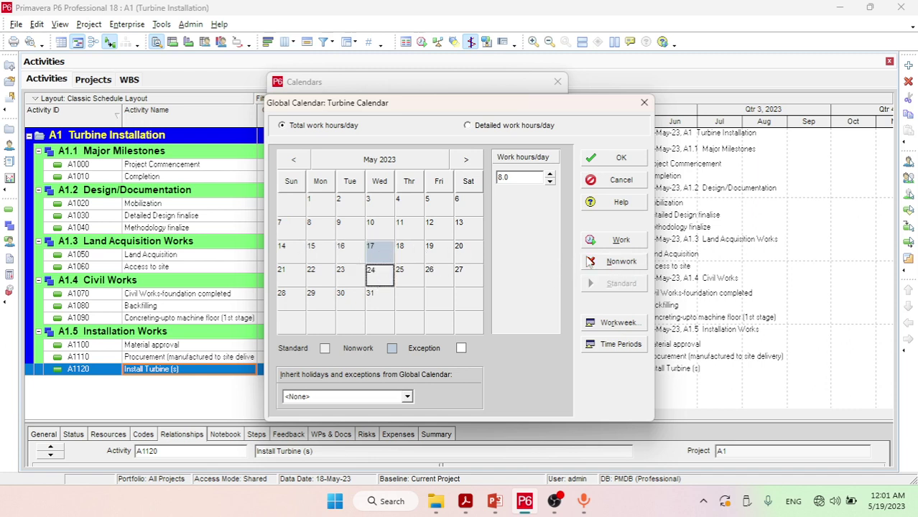
{"action": "left_click", "coordinate": [330, 252]}
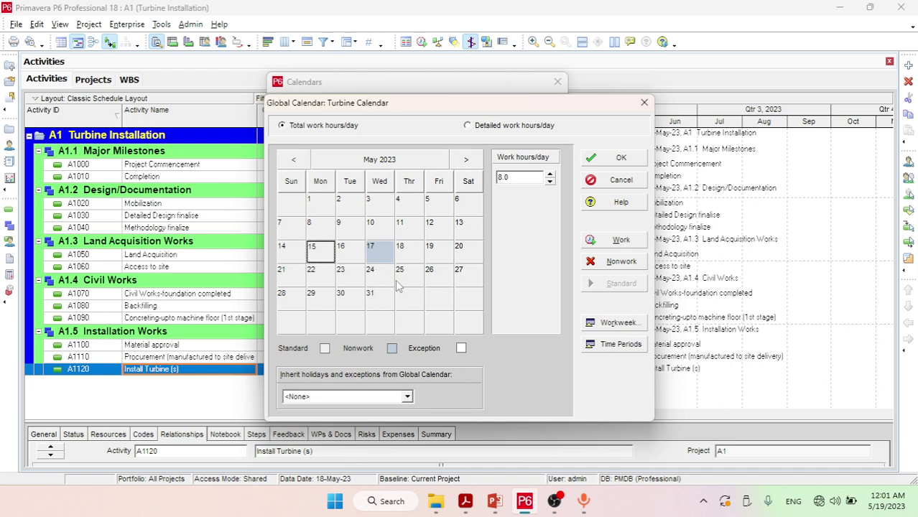
{"action": "left_click", "coordinate": [621, 159]}
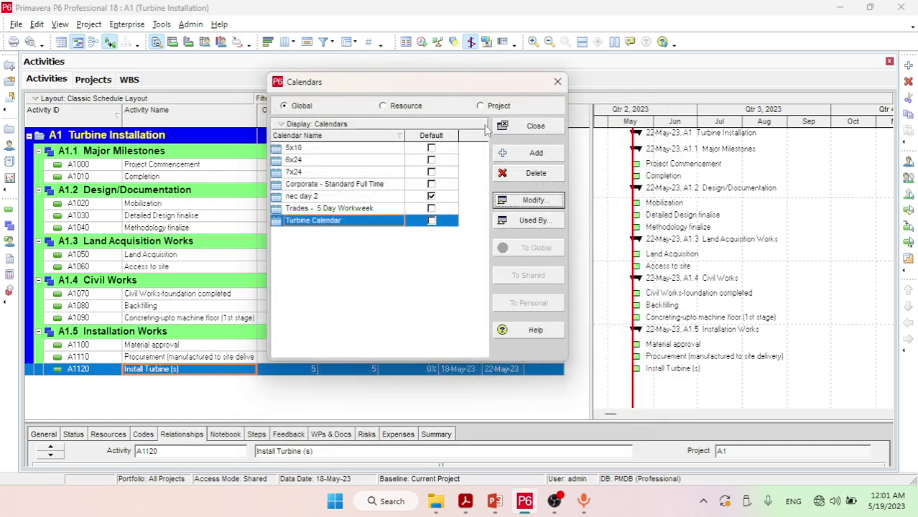
Tick Default for Turbine Calendar and close the calendars list.
{"action": "left_click", "coordinate": [433, 223]}
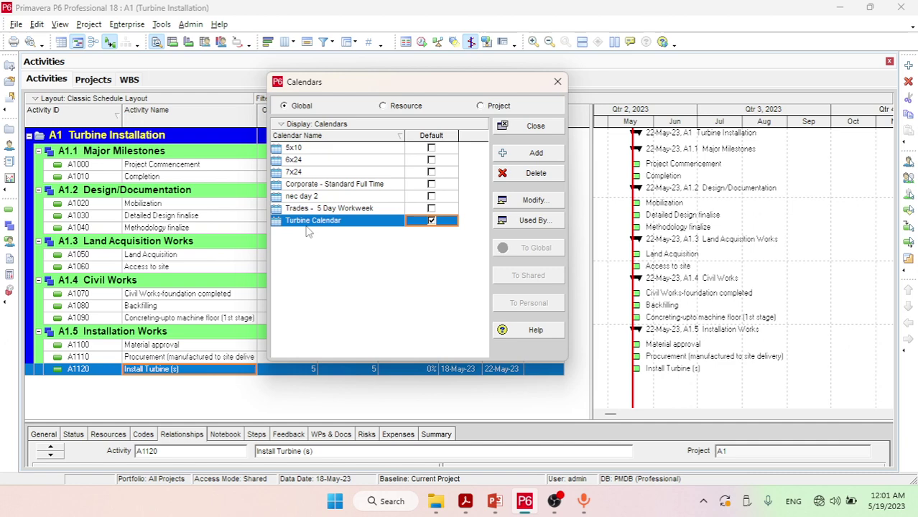
{"action": "left_click", "coordinate": [532, 128]}
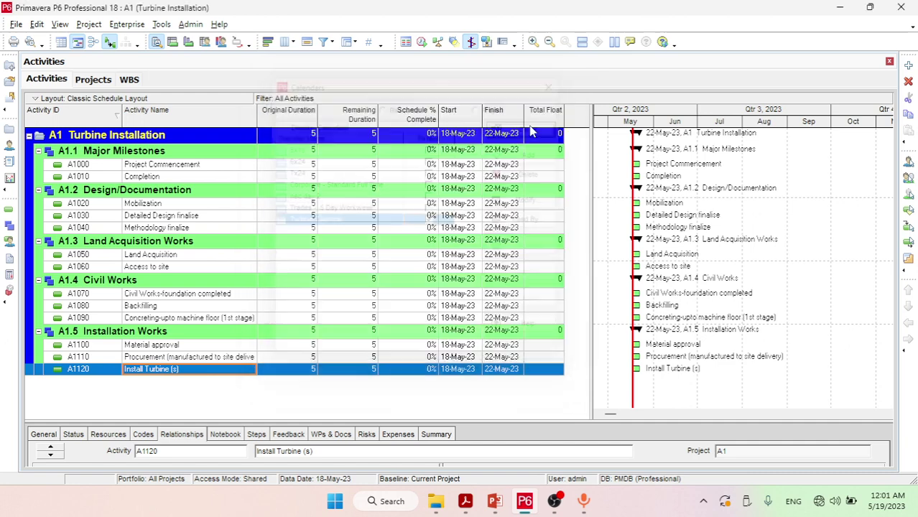